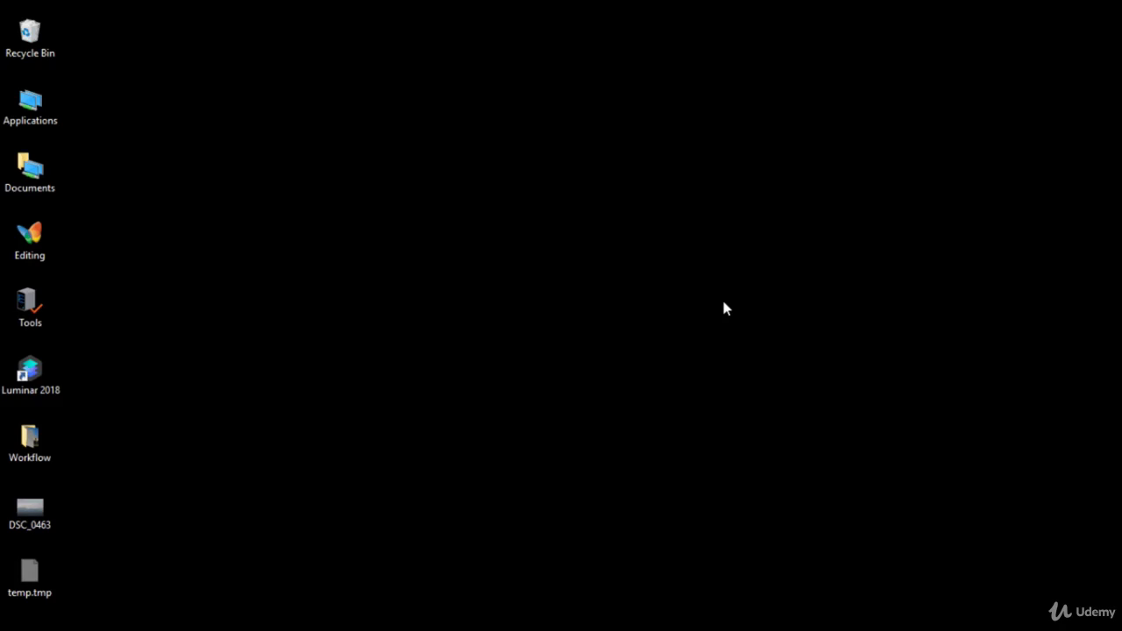
Launch Luminar 2018 and let Sample image.jpg, the red cabin photo, open in the editor
double_click(49, 383)
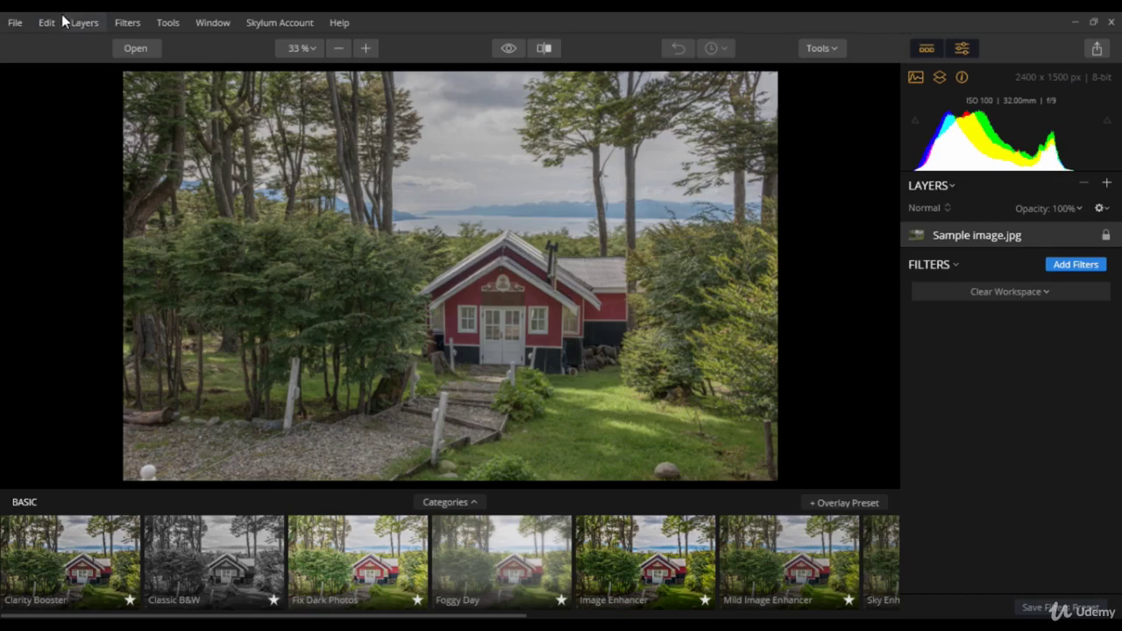
click(12, 24)
click(51, 29)
click(85, 27)
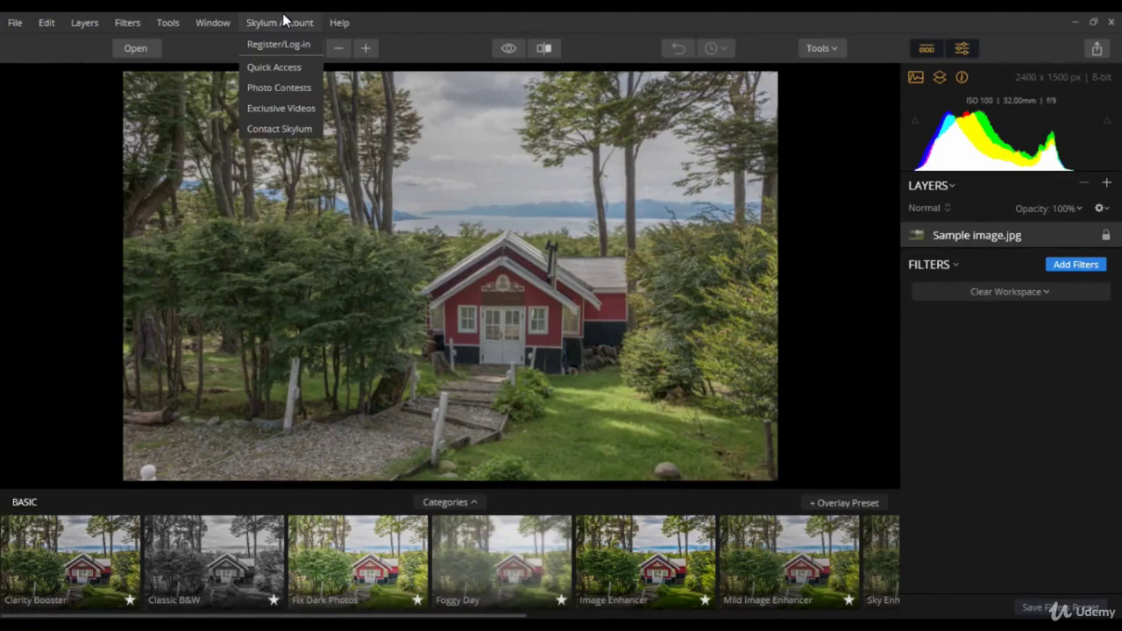
click(281, 24)
click(283, 27)
click(427, 25)
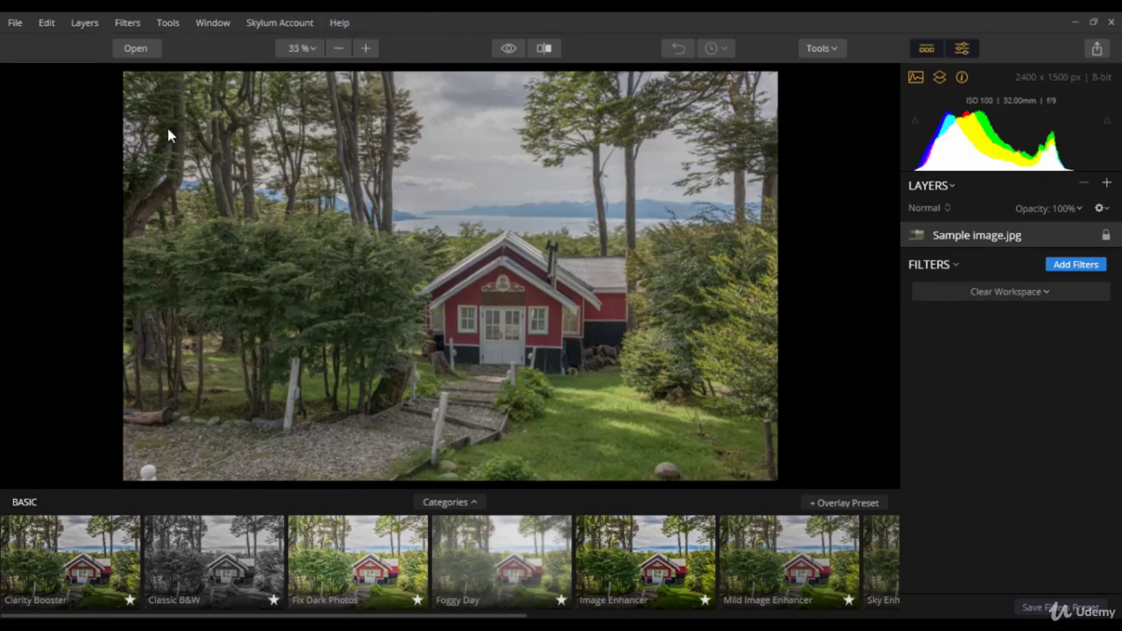
click(130, 51)
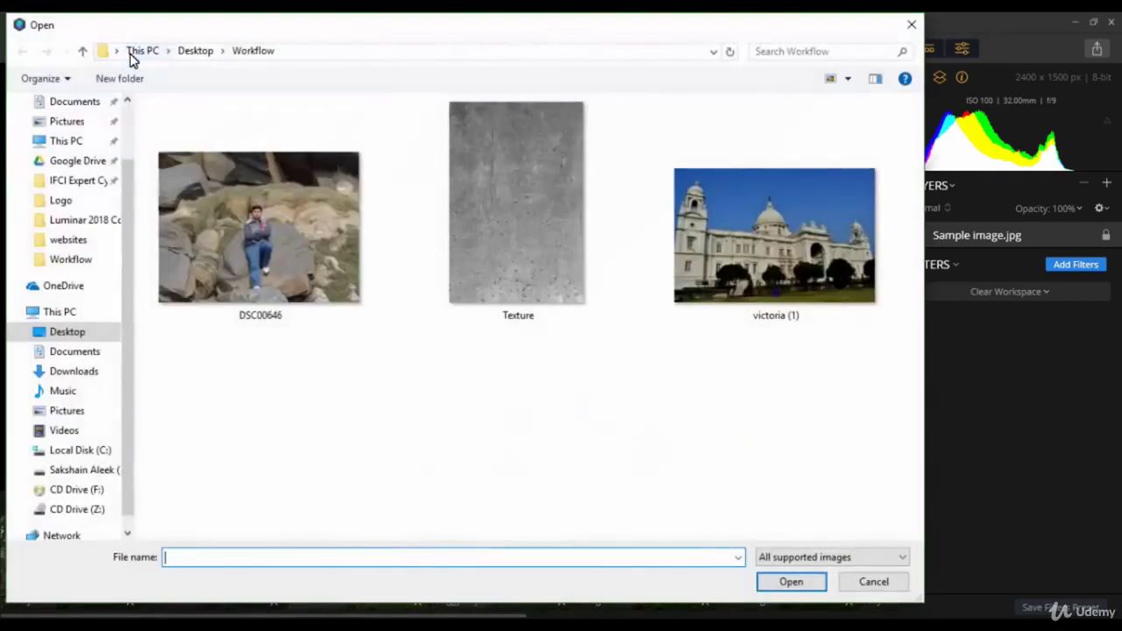
click(874, 583)
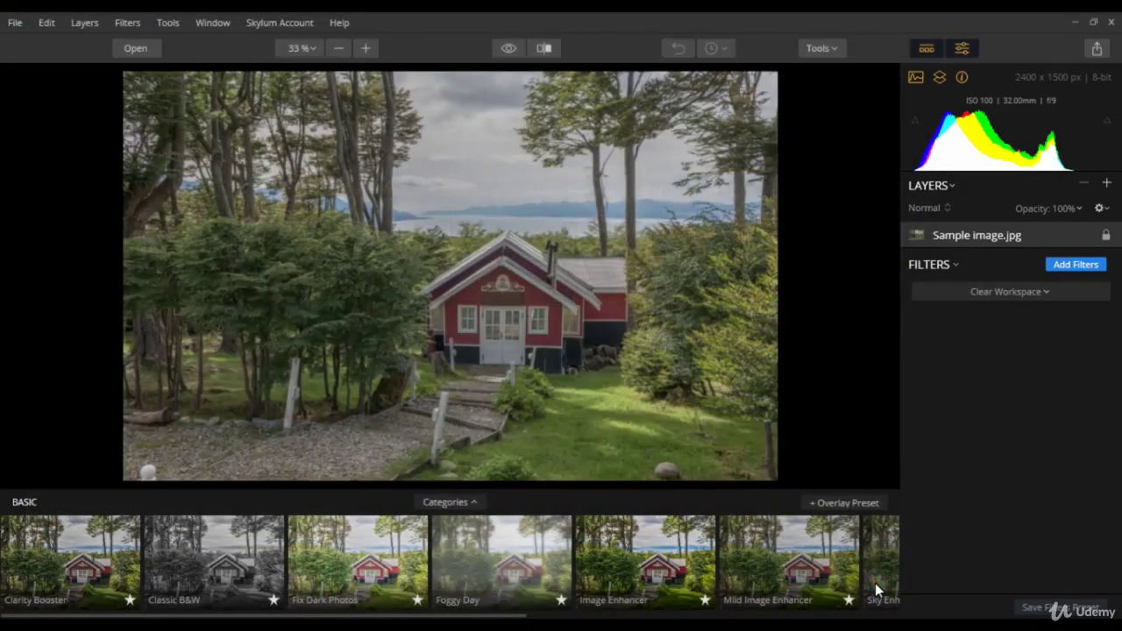
click(307, 51)
click(298, 99)
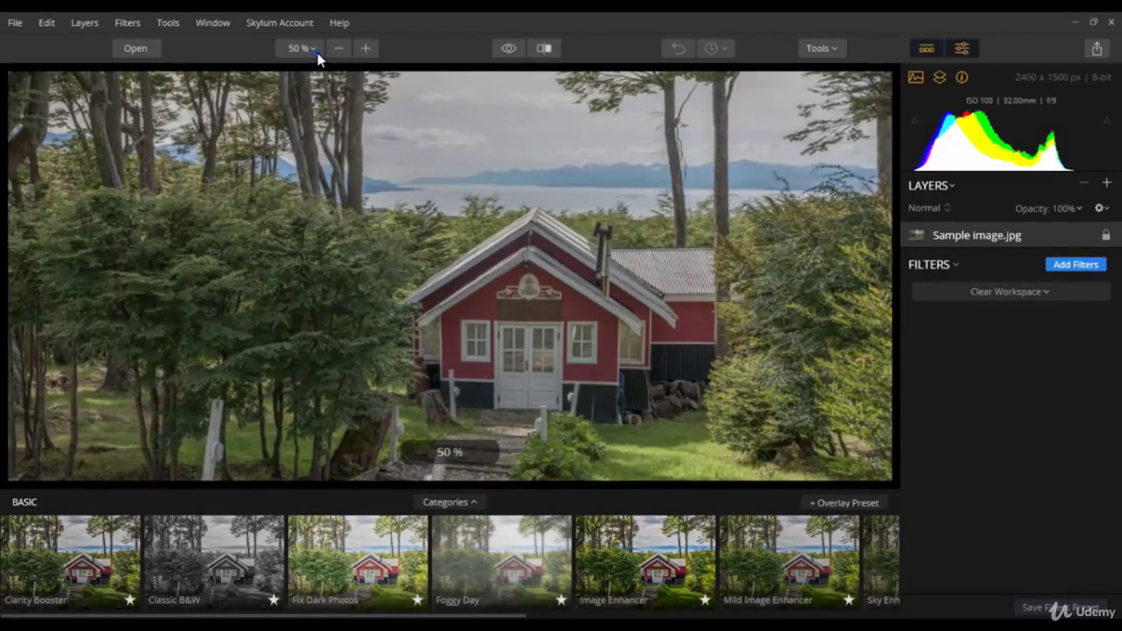
click(318, 52)
click(307, 120)
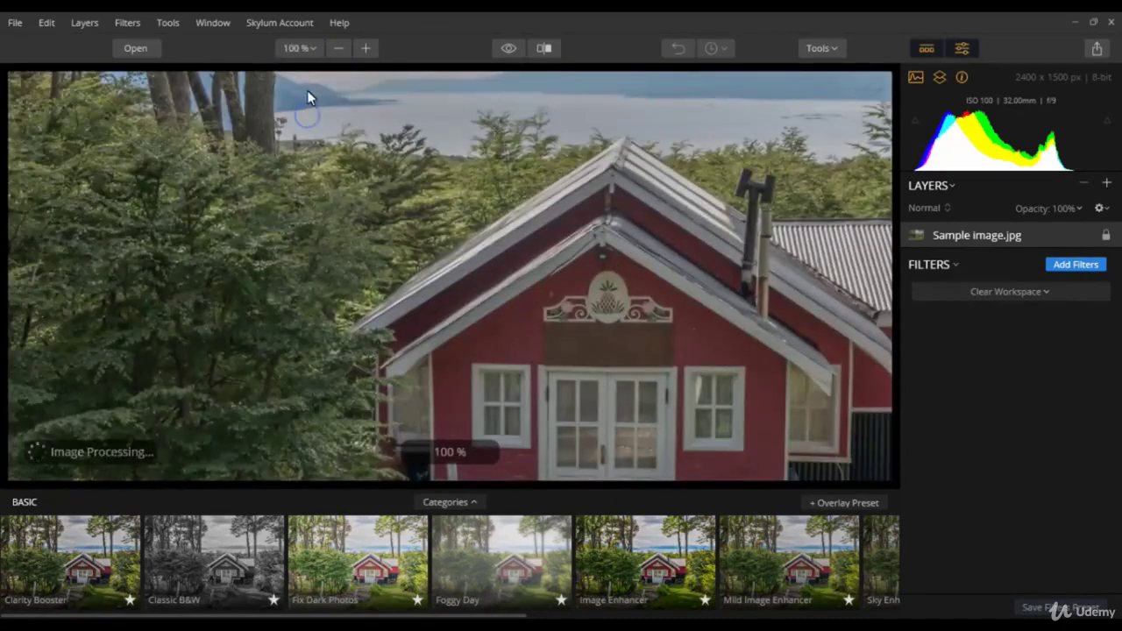
click(312, 54)
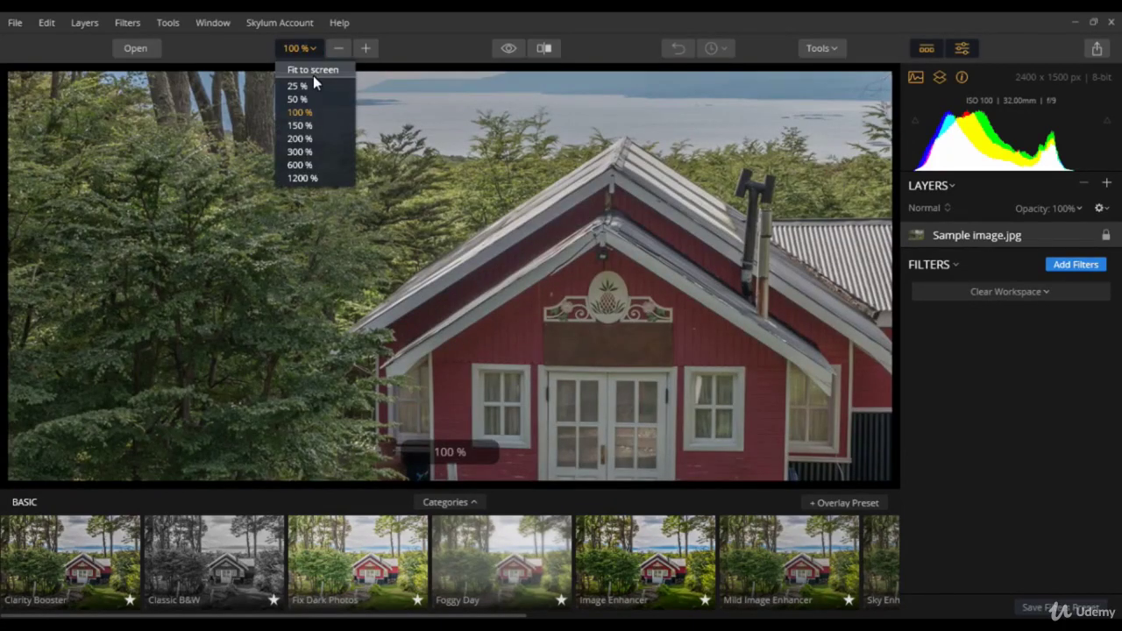
click(313, 74)
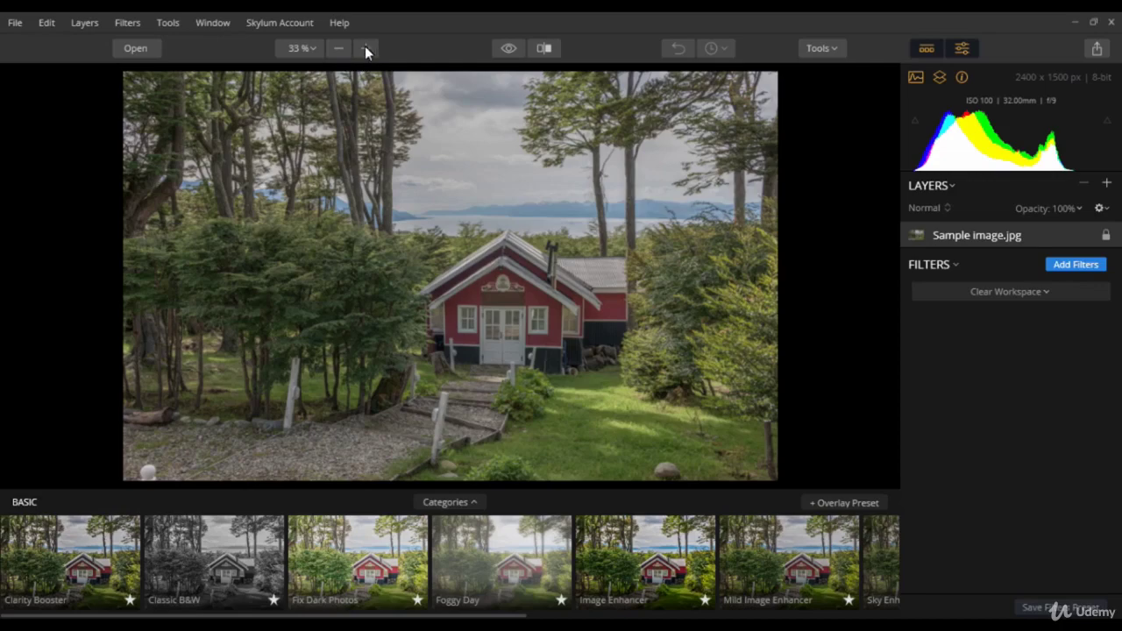
click(366, 49)
click(340, 49)
click(926, 50)
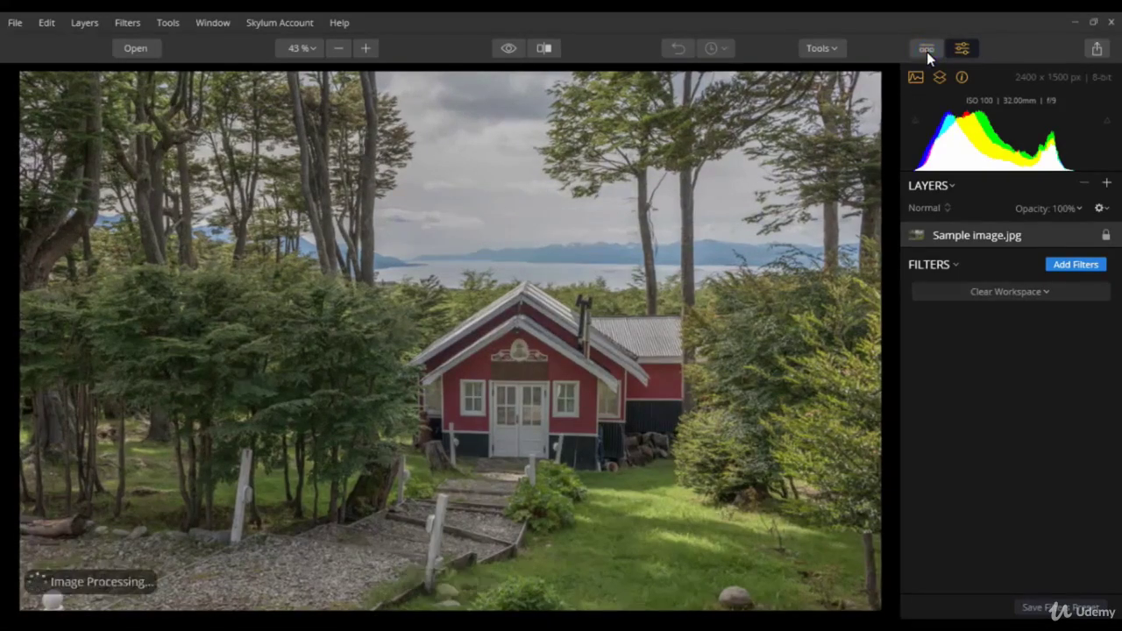
click(927, 50)
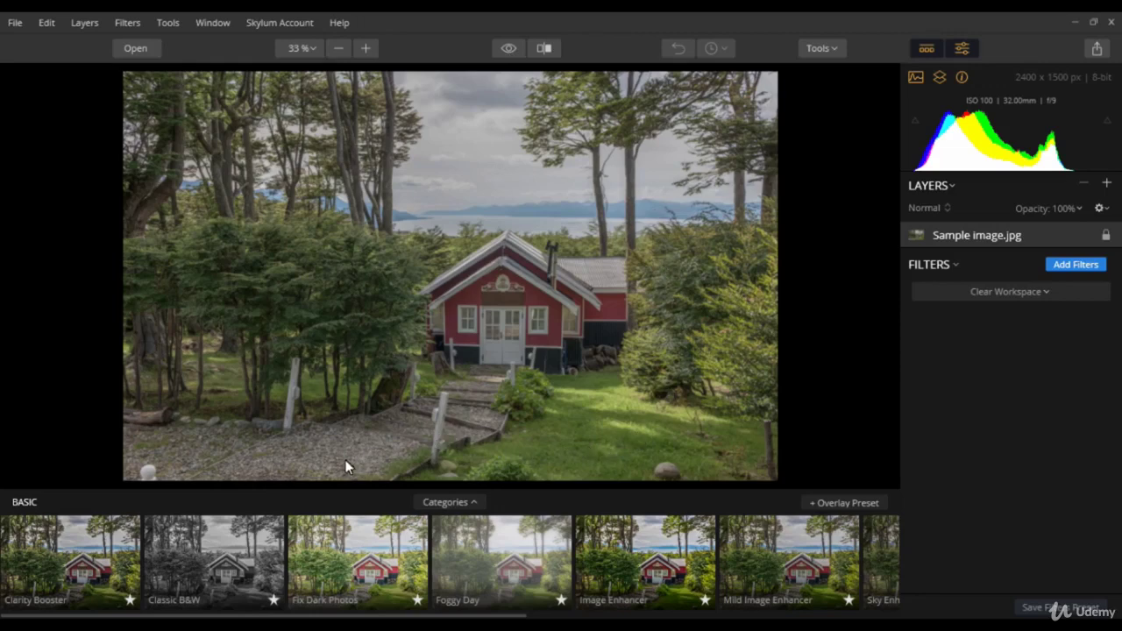
Apply the Classic B&W preset, then toggle between the original colour and monochrome views
click(206, 562)
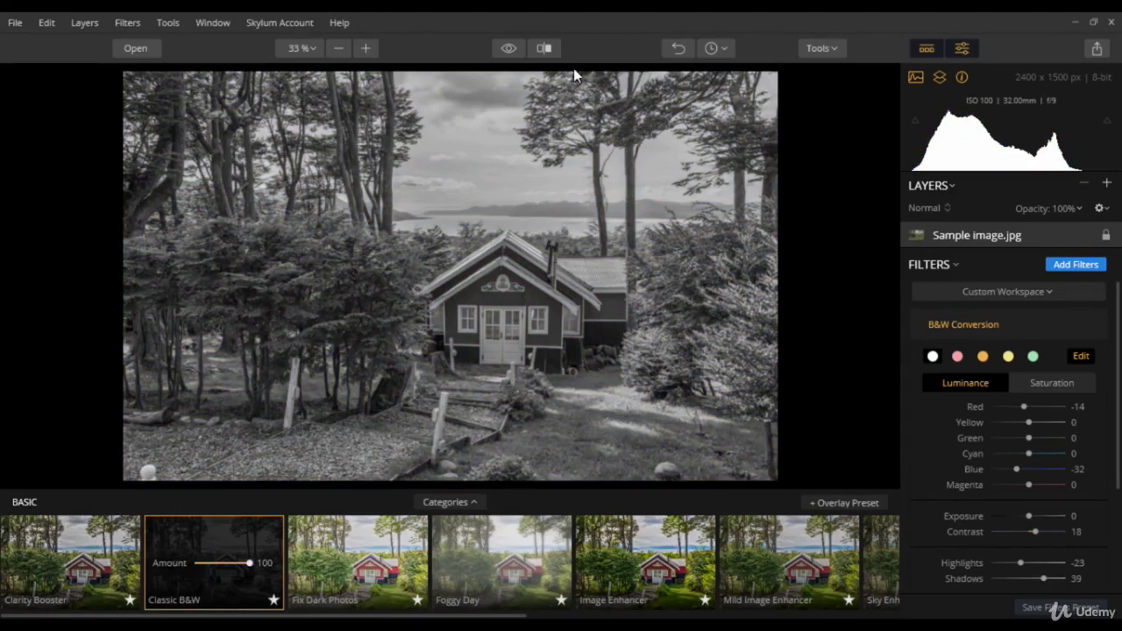
click(509, 49)
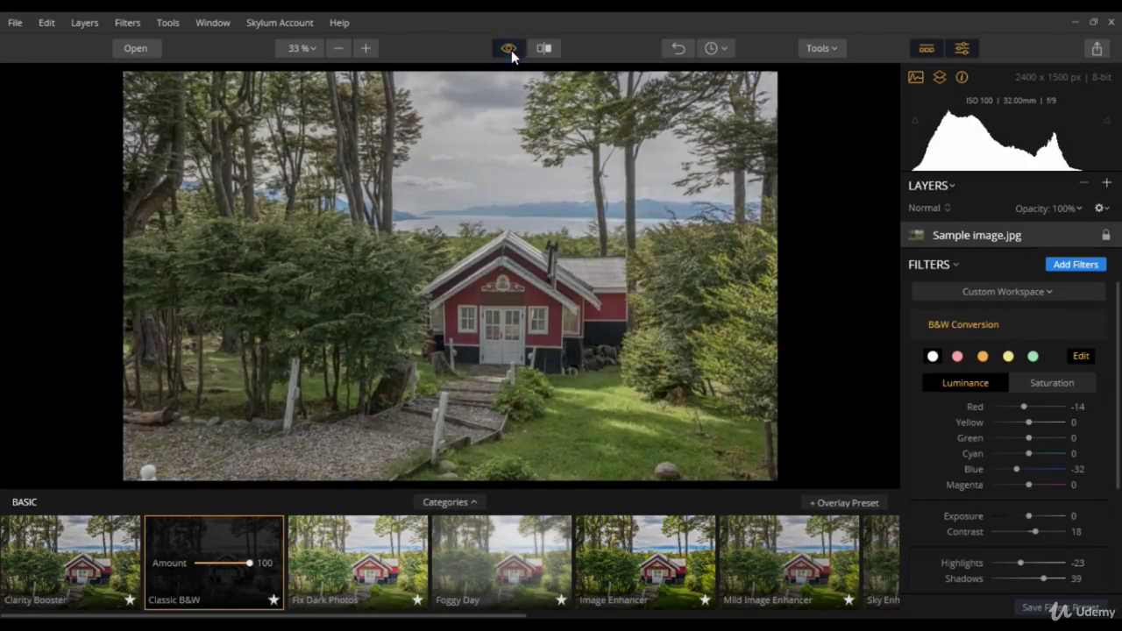
click(511, 50)
click(511, 50)
click(511, 50)
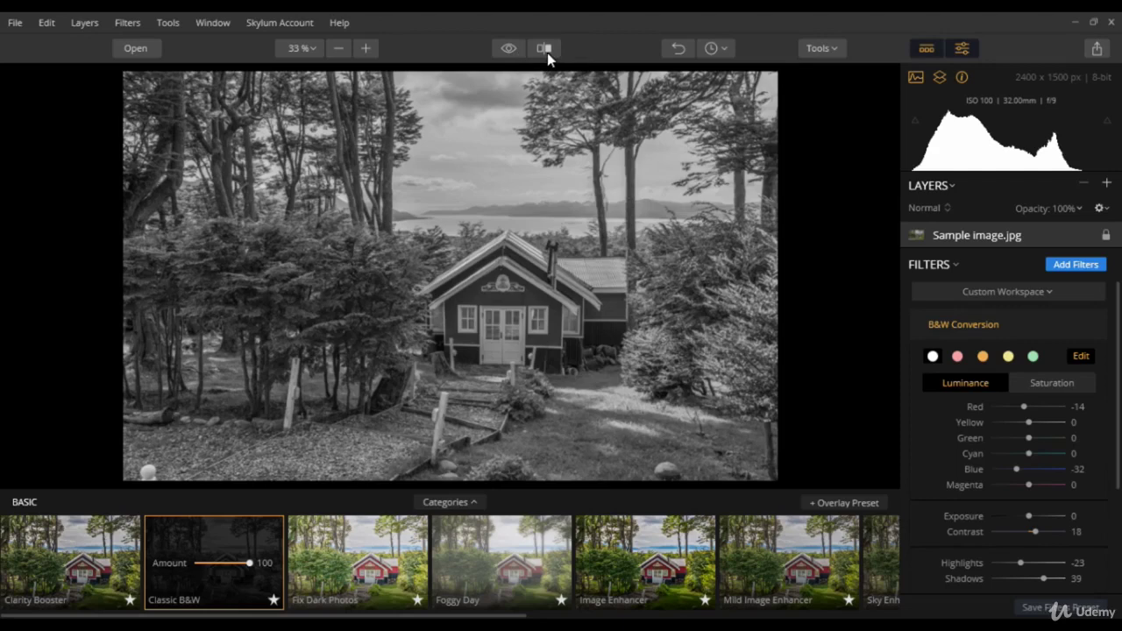
Turn on the Before/After split view and drag the divider across the cabin photo
click(545, 50)
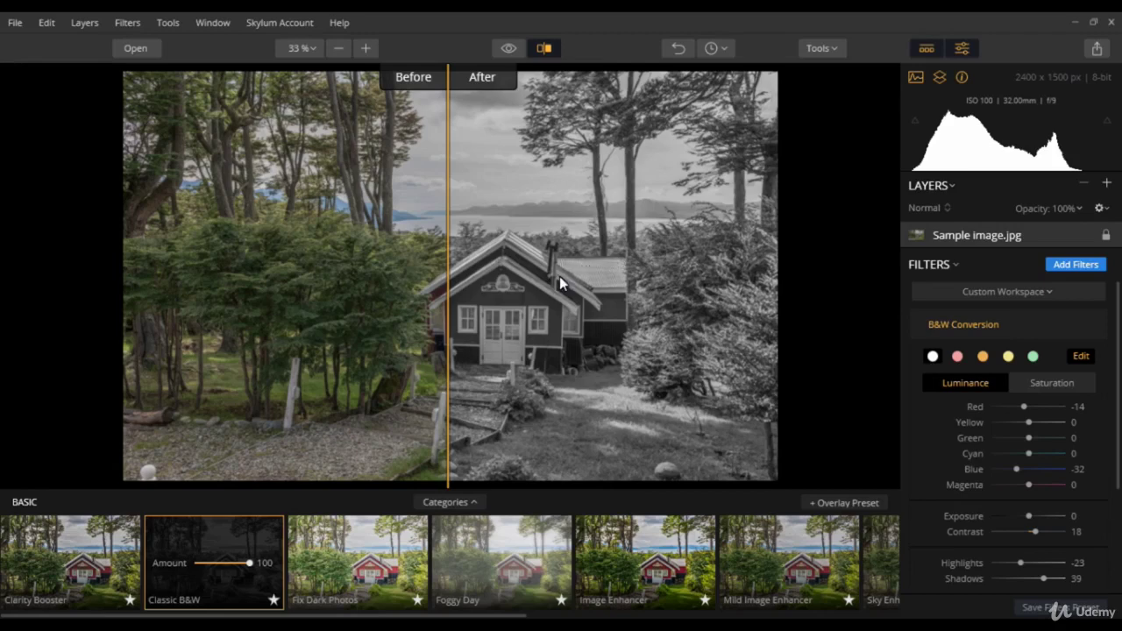
drag(446, 278, 157, 383)
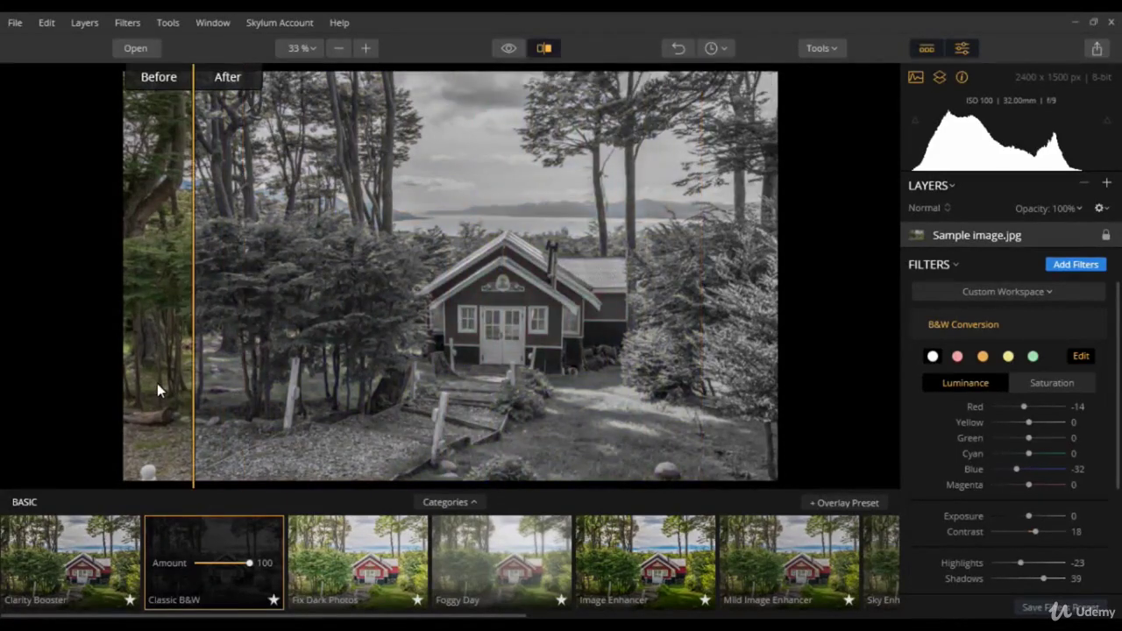
Undo the Classic B&W preset and turn off the Before/After split view
click(679, 52)
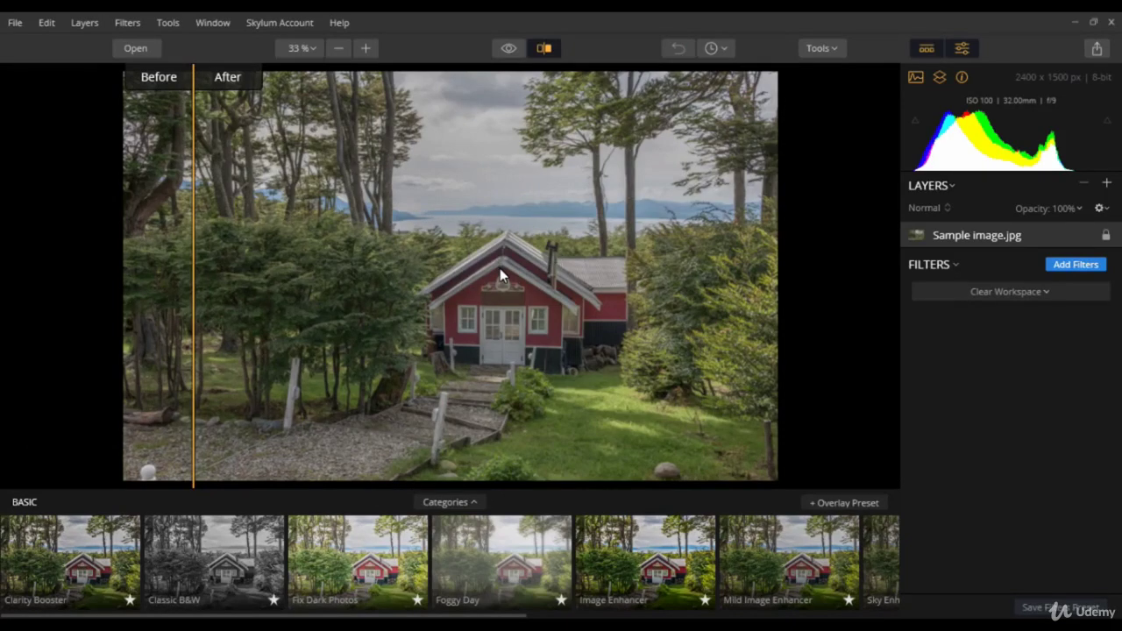
click(545, 49)
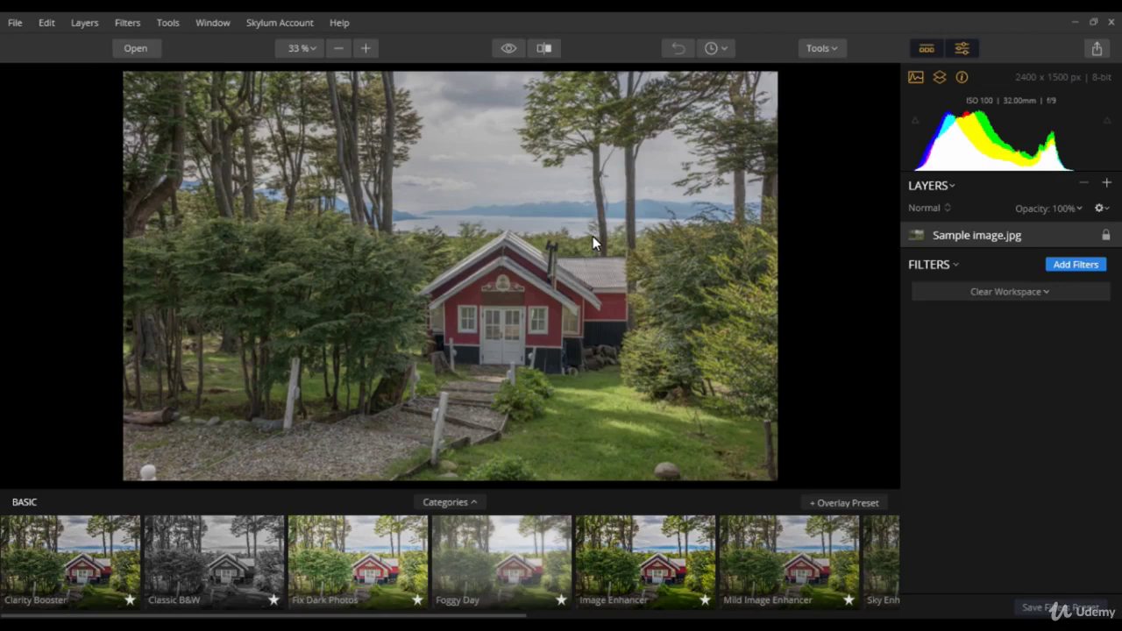
From the History list, jump to Original Image, then restore 'Preset Classic B&W: Activated'
click(713, 48)
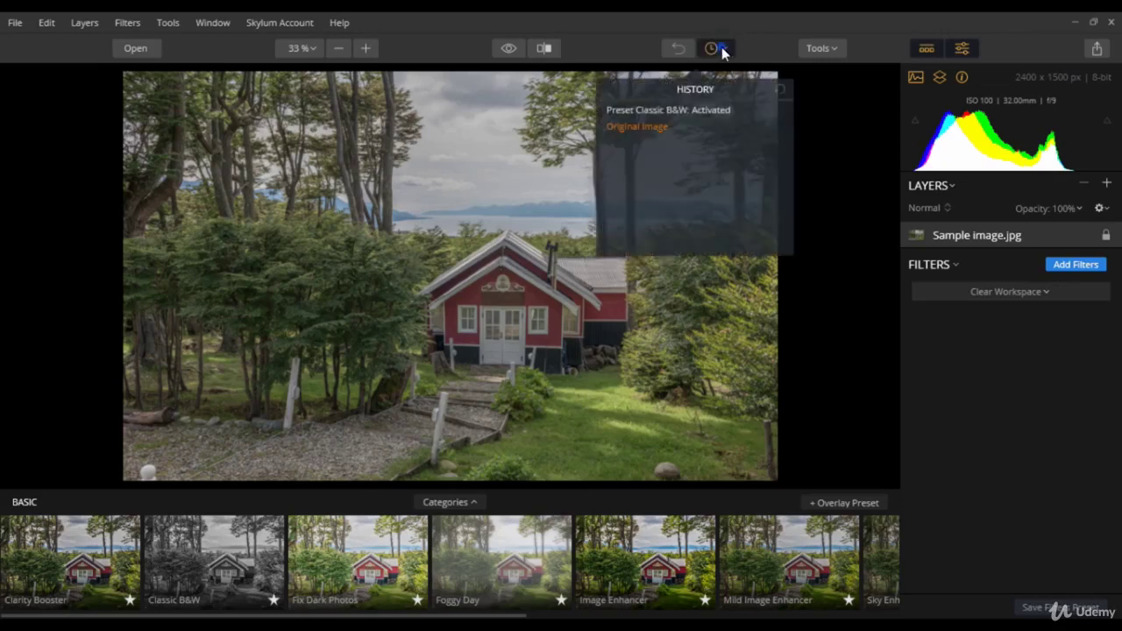
click(650, 126)
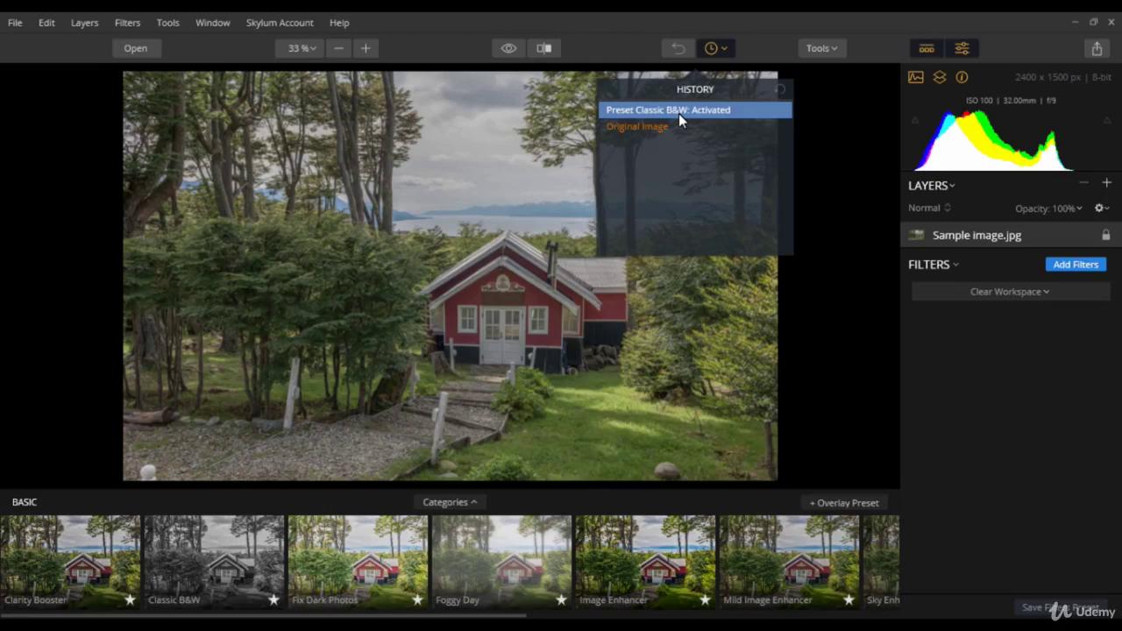
click(678, 113)
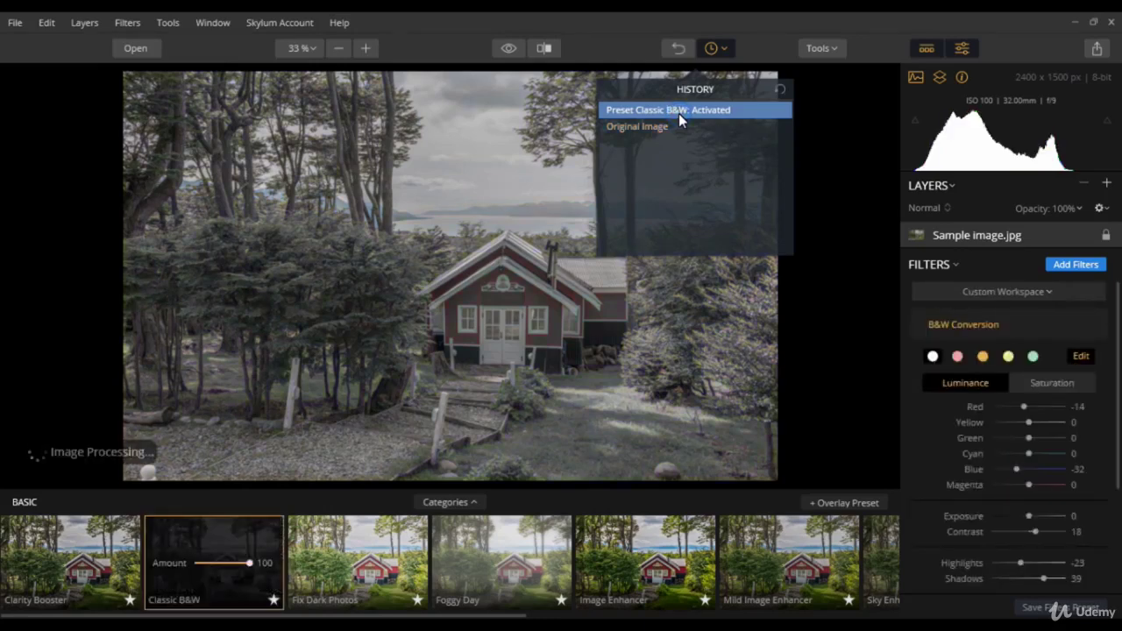